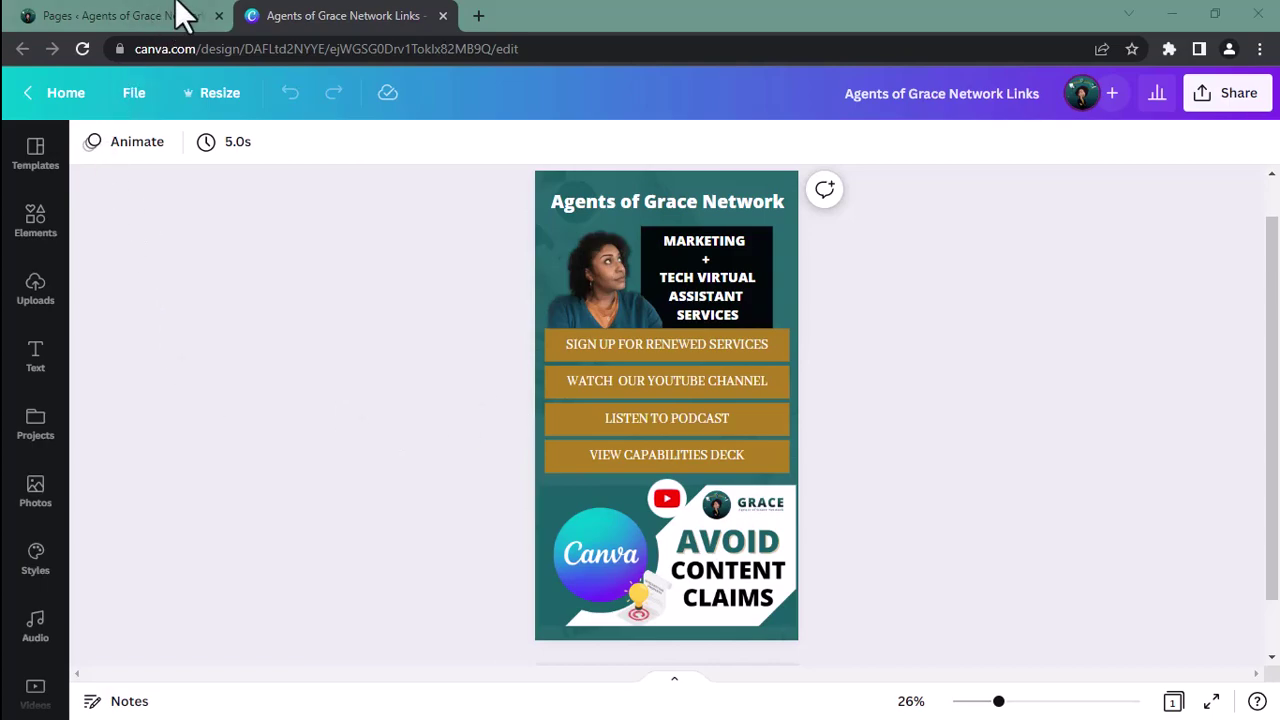
# Review the Canva 'Agents of Grace Network Links' design, then return to the WordPress Pages list
pyautogui.click(313, 17)
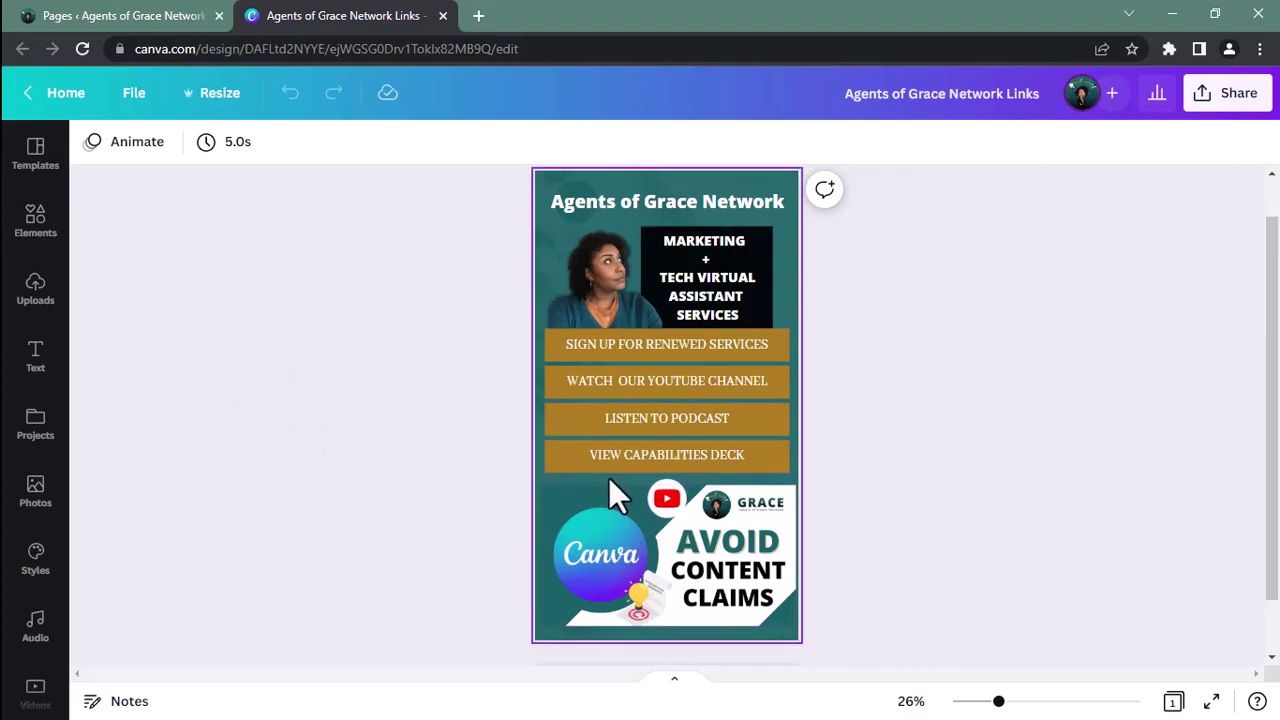
pyautogui.click(80, 17)
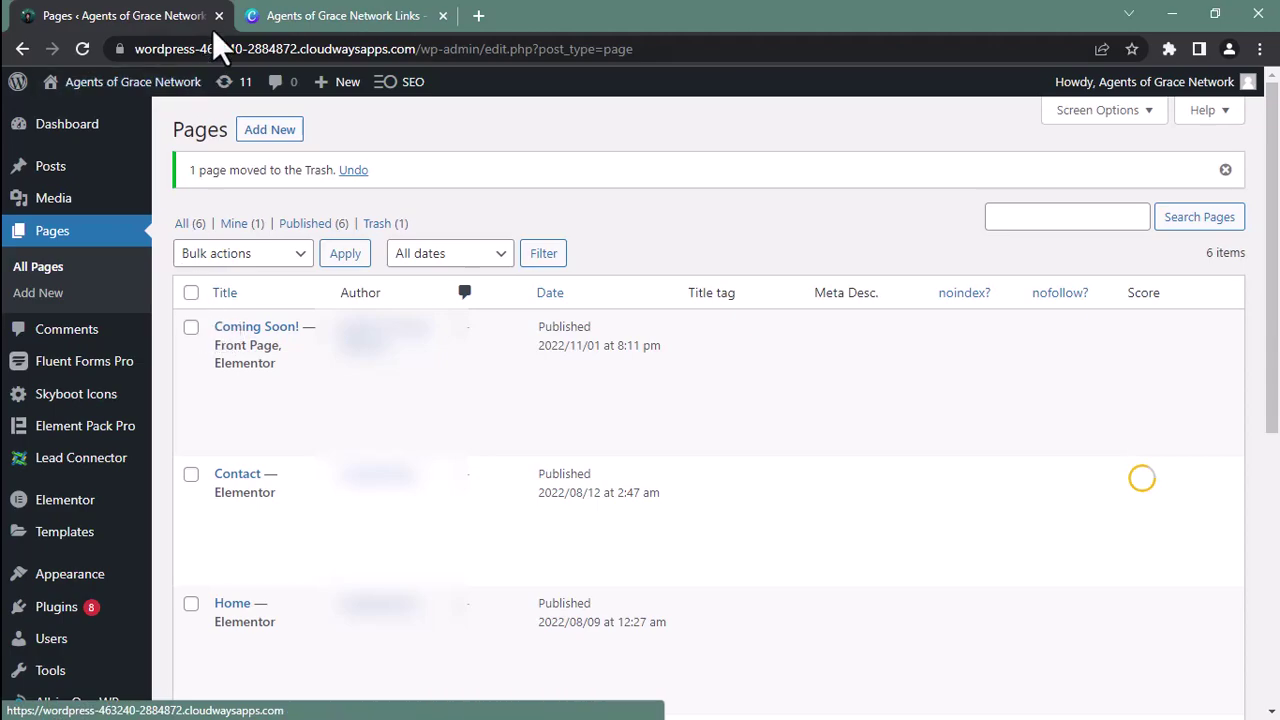
# After another look at the Canva design, start a new blank WordPress page from the Pages list
pyautogui.click(332, 18)
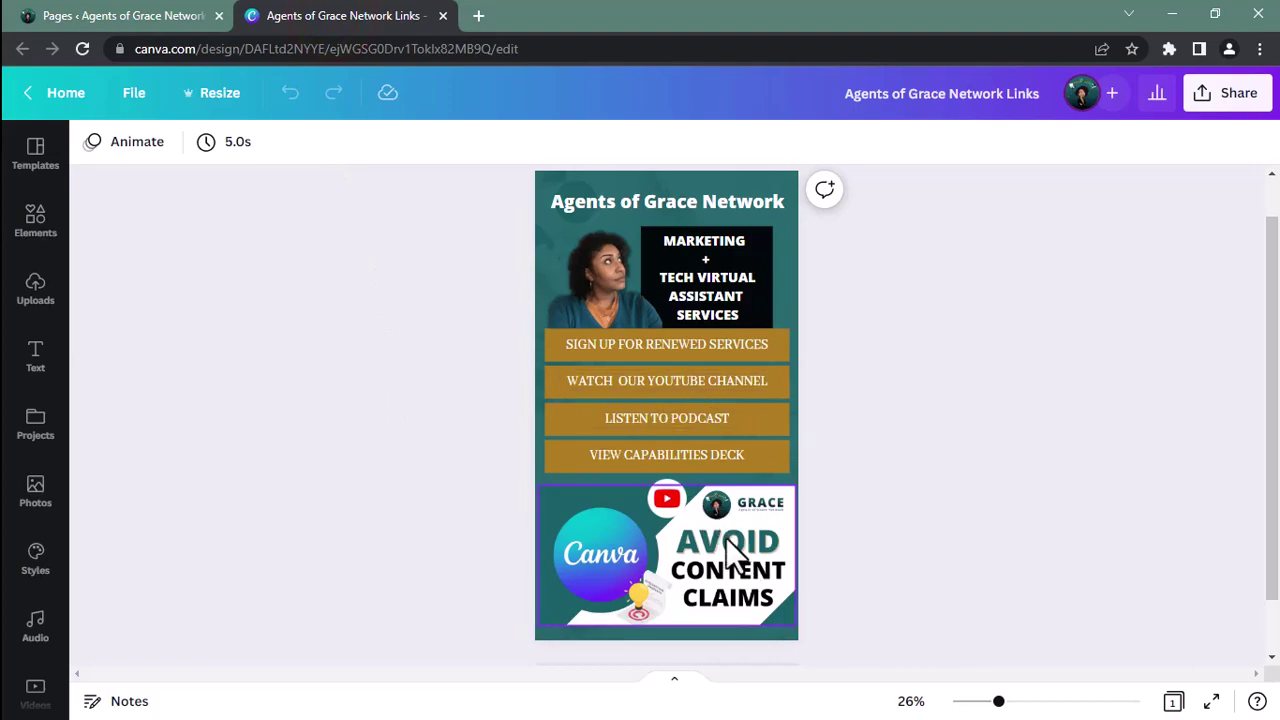
pyautogui.click(100, 16)
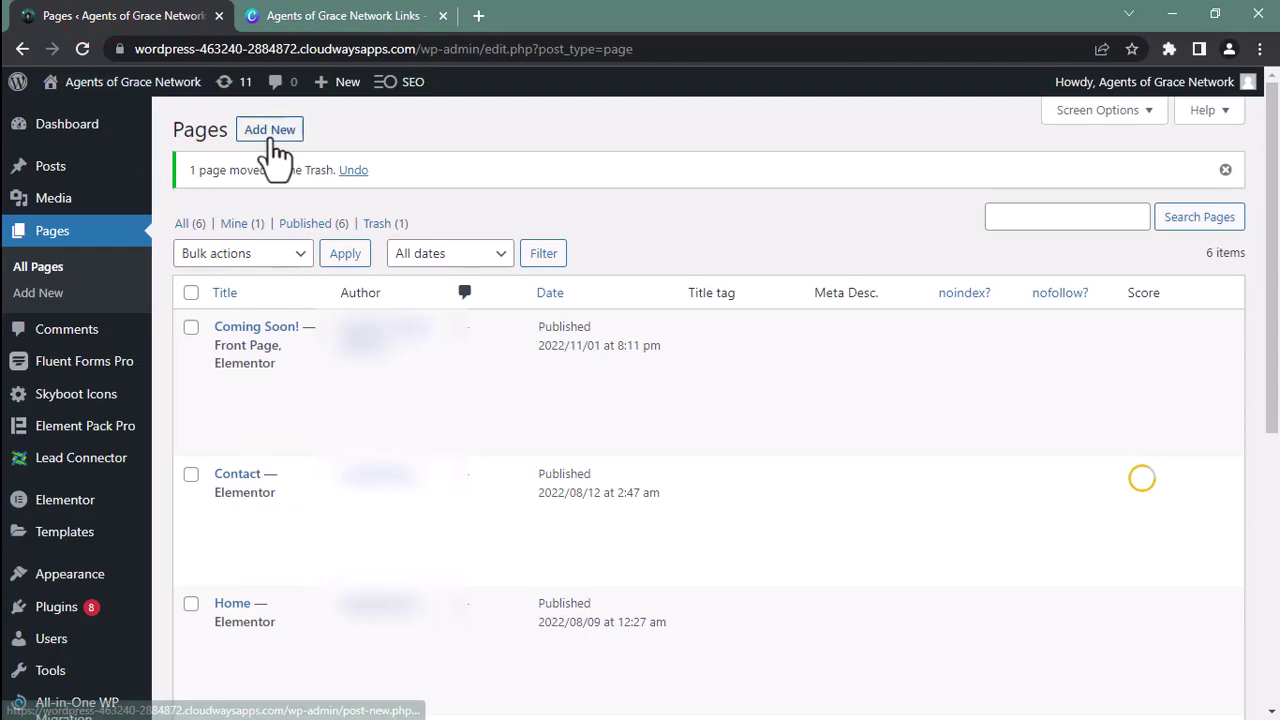
pyautogui.click(270, 135)
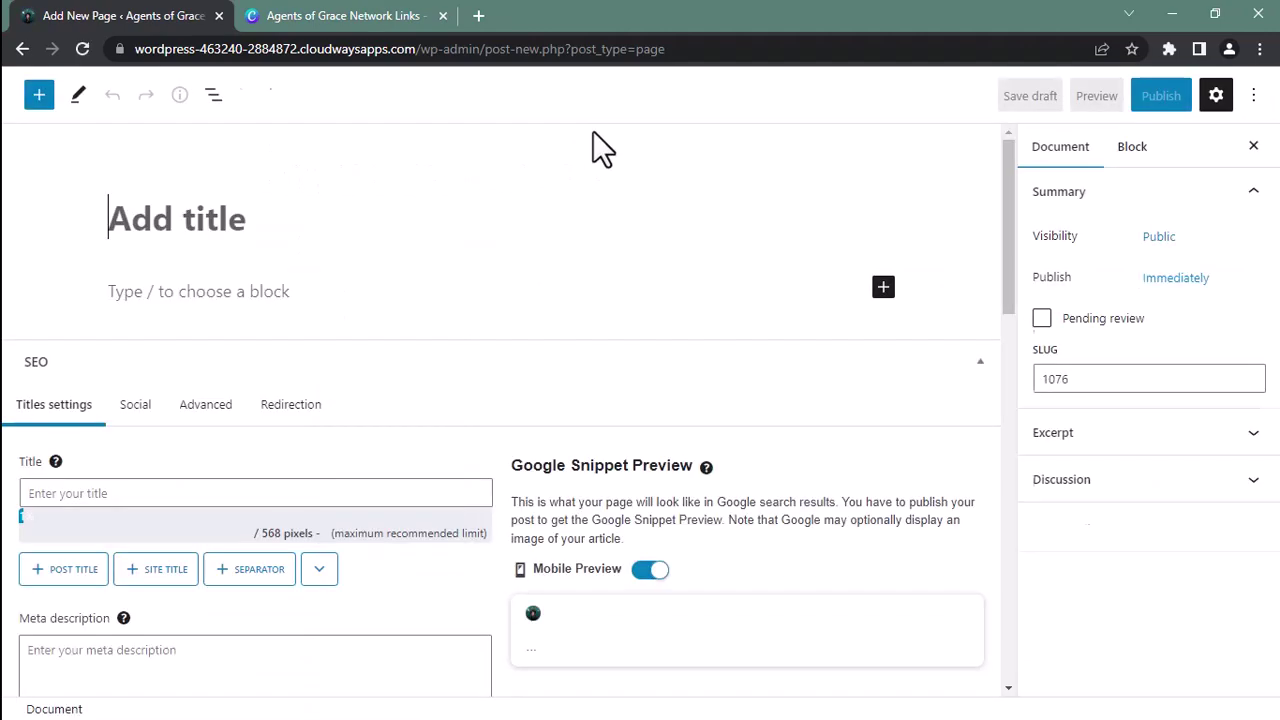
# Launch the Elementor builder on the new draft page 'Elementor #1076'
pyautogui.click(590, 129)
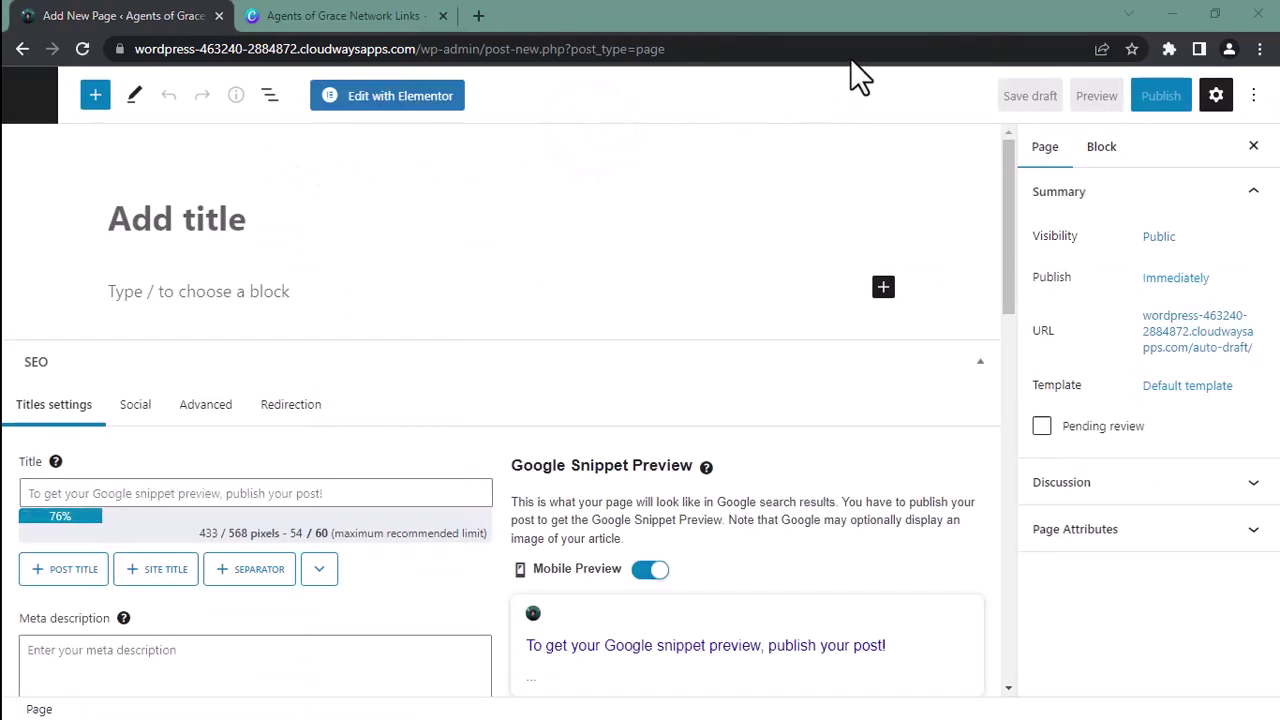
pyautogui.click(411, 102)
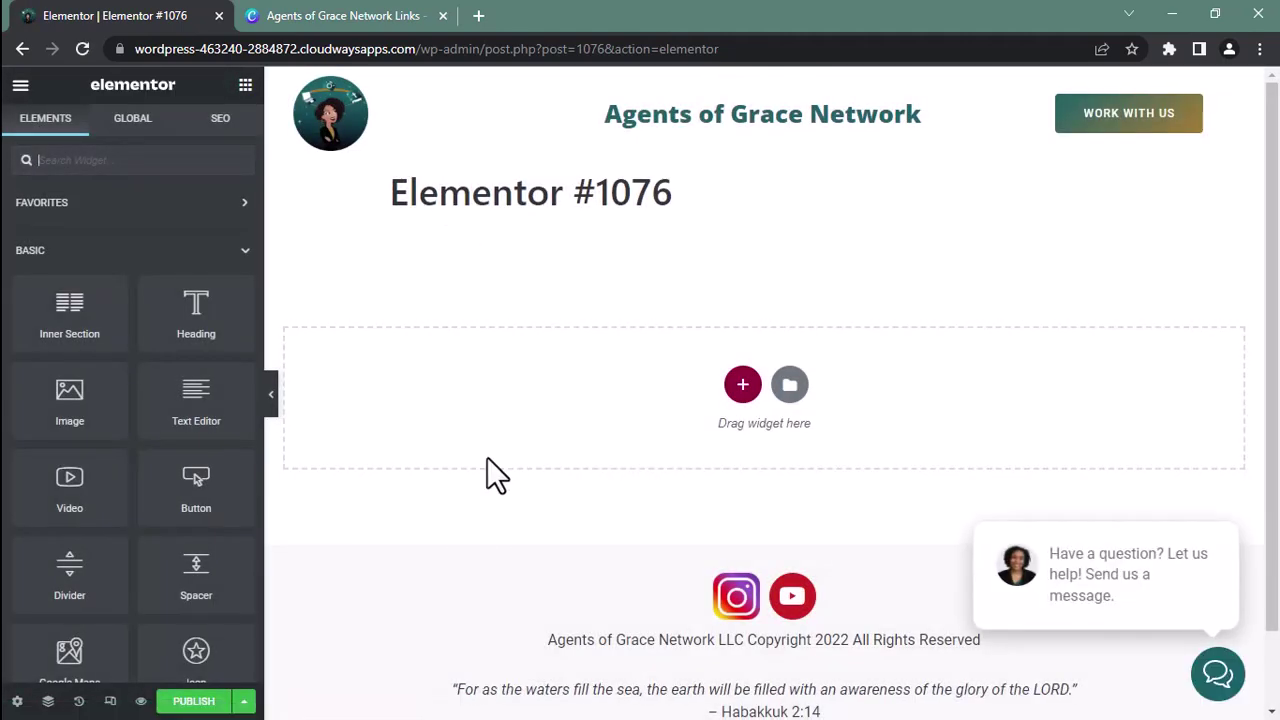
# Add a new single-column section below the Elementor #1076 title
pyautogui.click(745, 393)
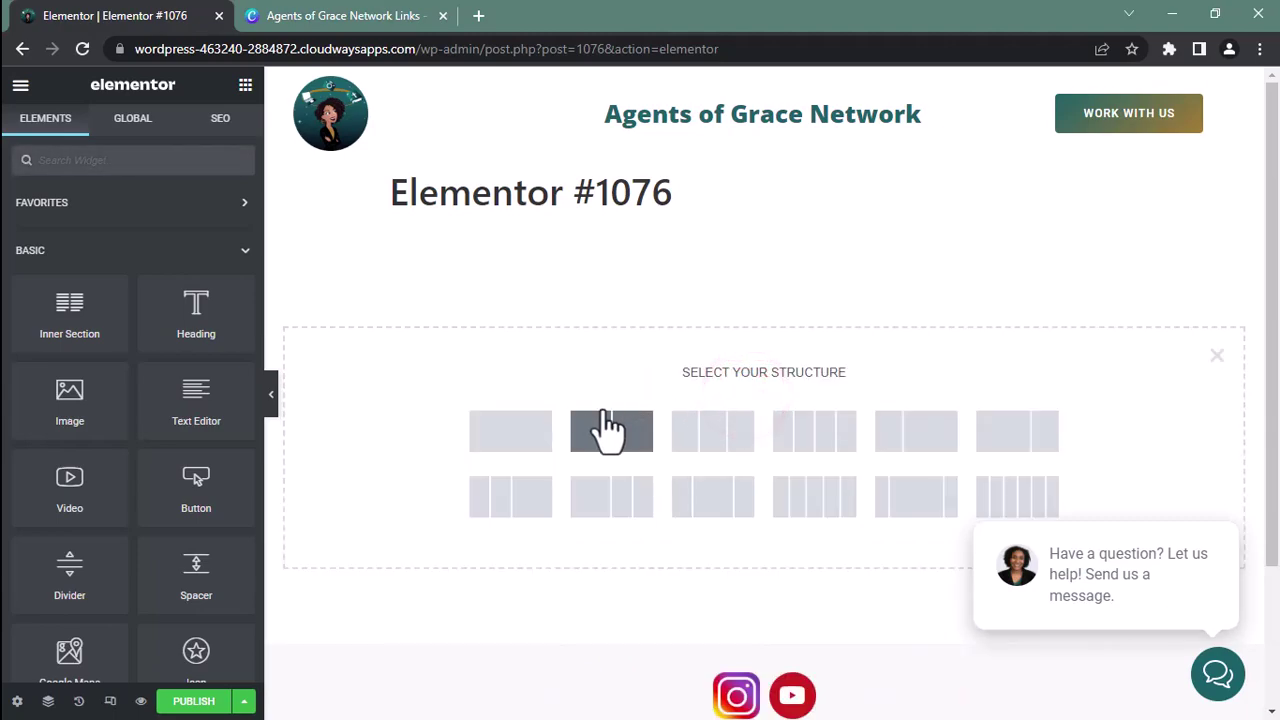
pyautogui.click(529, 430)
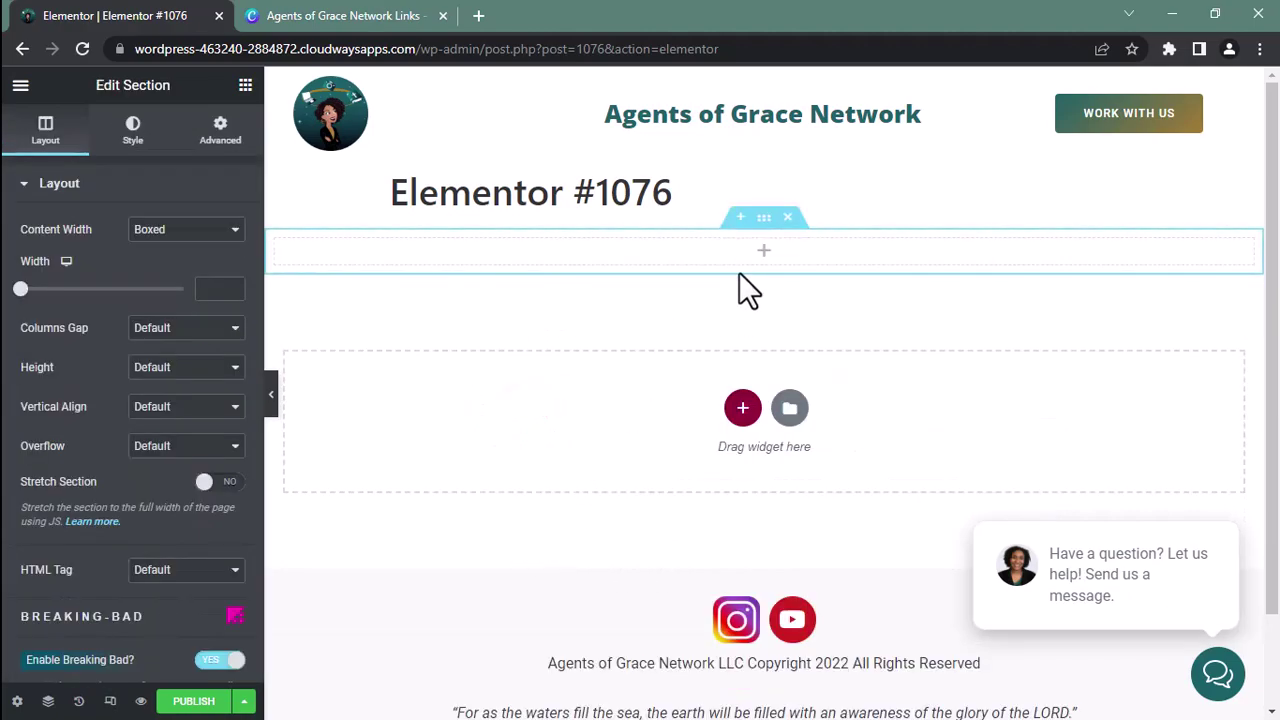
pyautogui.click(764, 251)
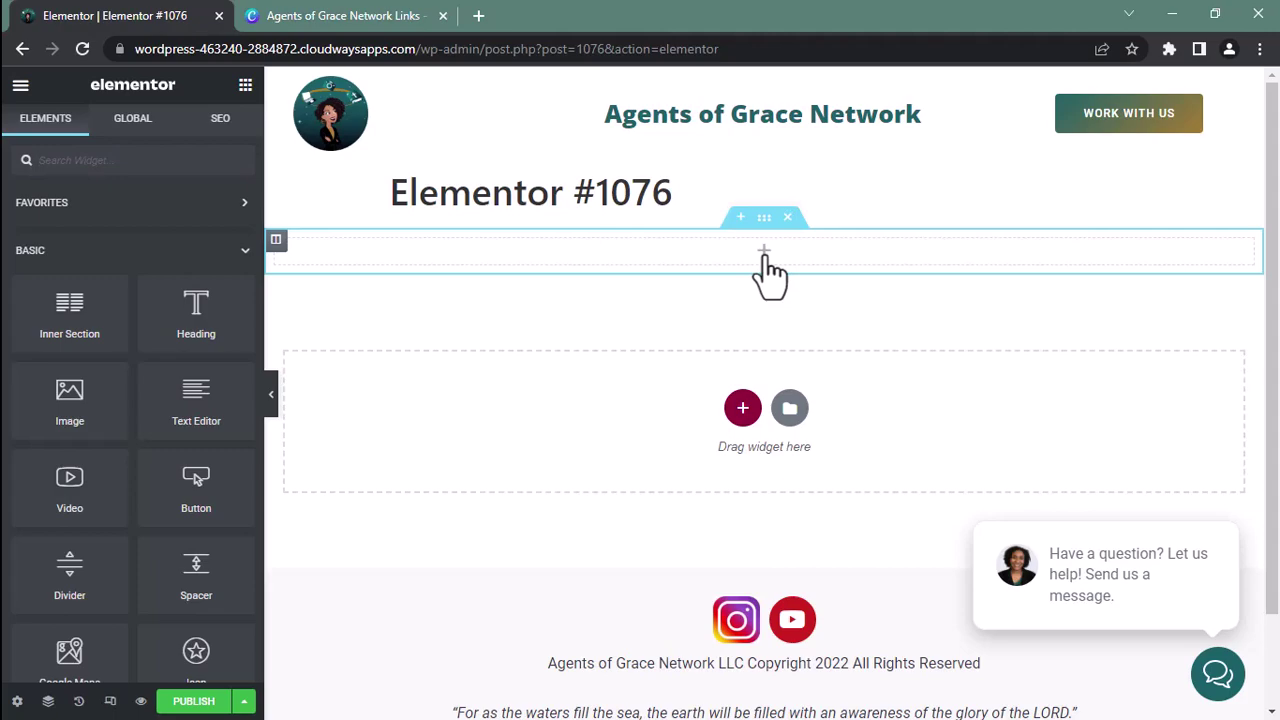
pyautogui.click(764, 251)
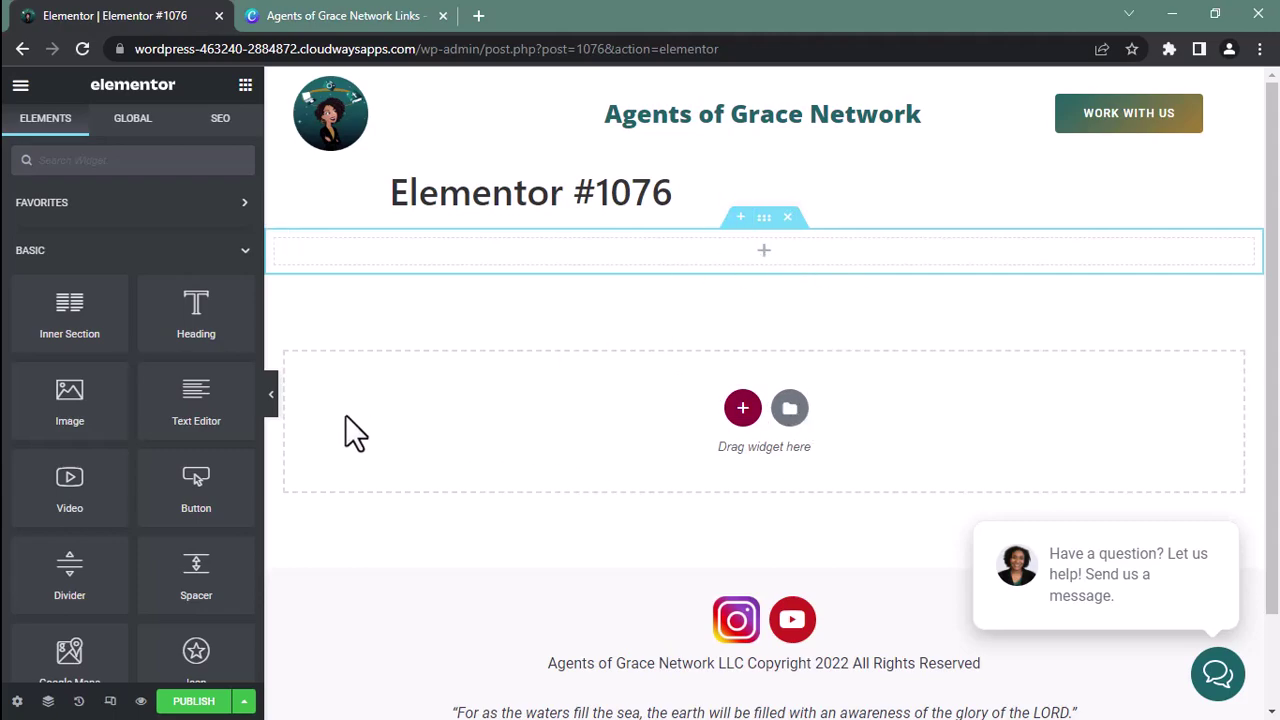
pyautogui.click(763, 251)
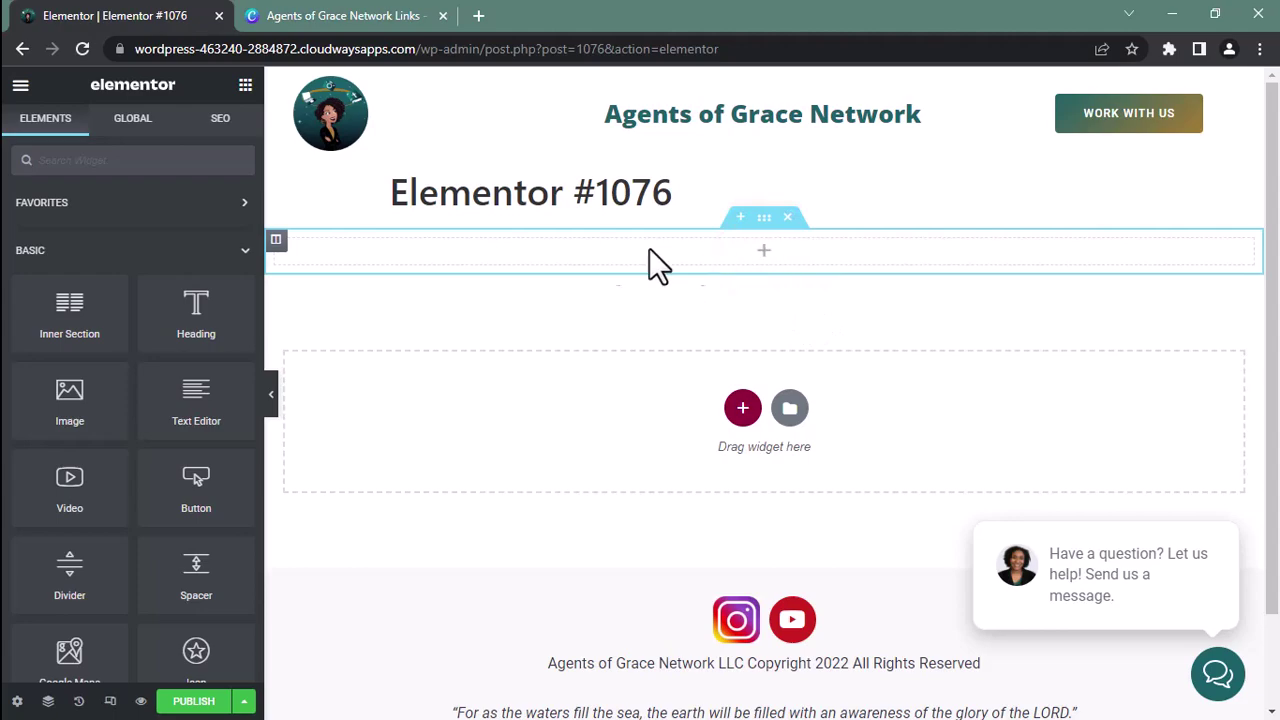
# Search the widget panel for 'htm' and drop an HTML widget into the empty column
pyautogui.scroll(-1, 105, 280)
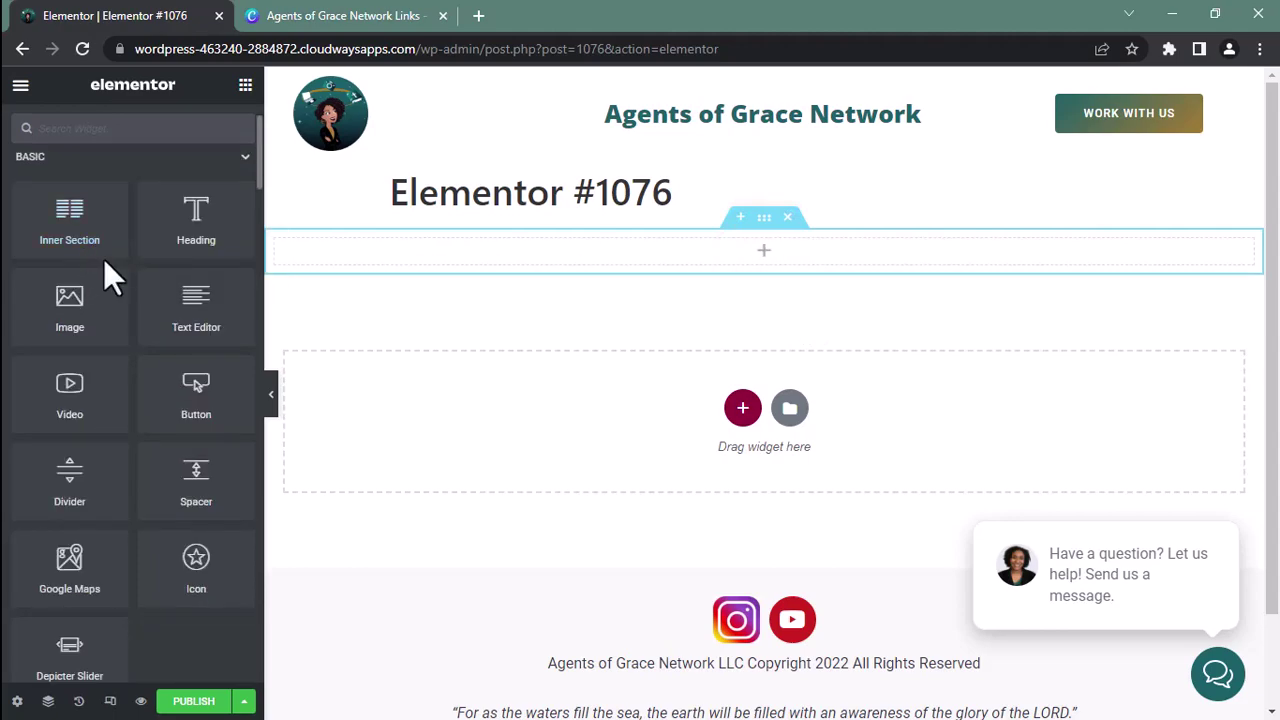
pyautogui.scroll(-1, 108, 272)
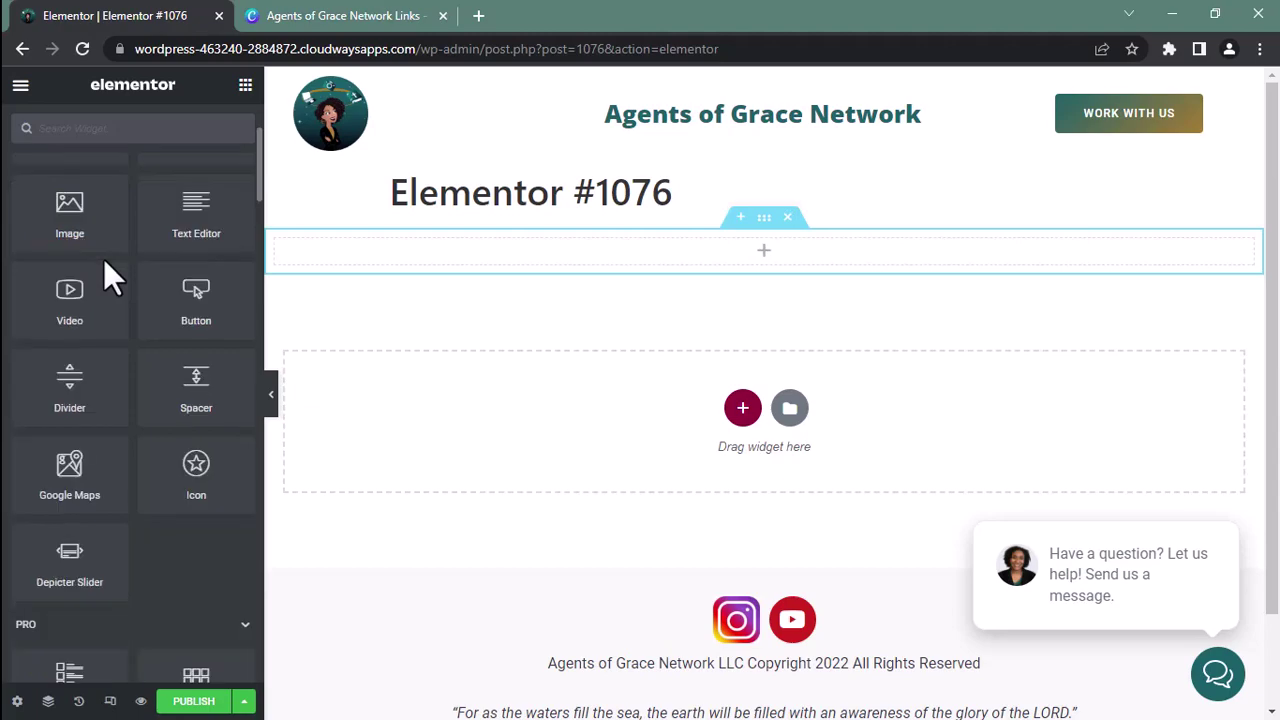
pyautogui.scroll(-4, 105, 260)
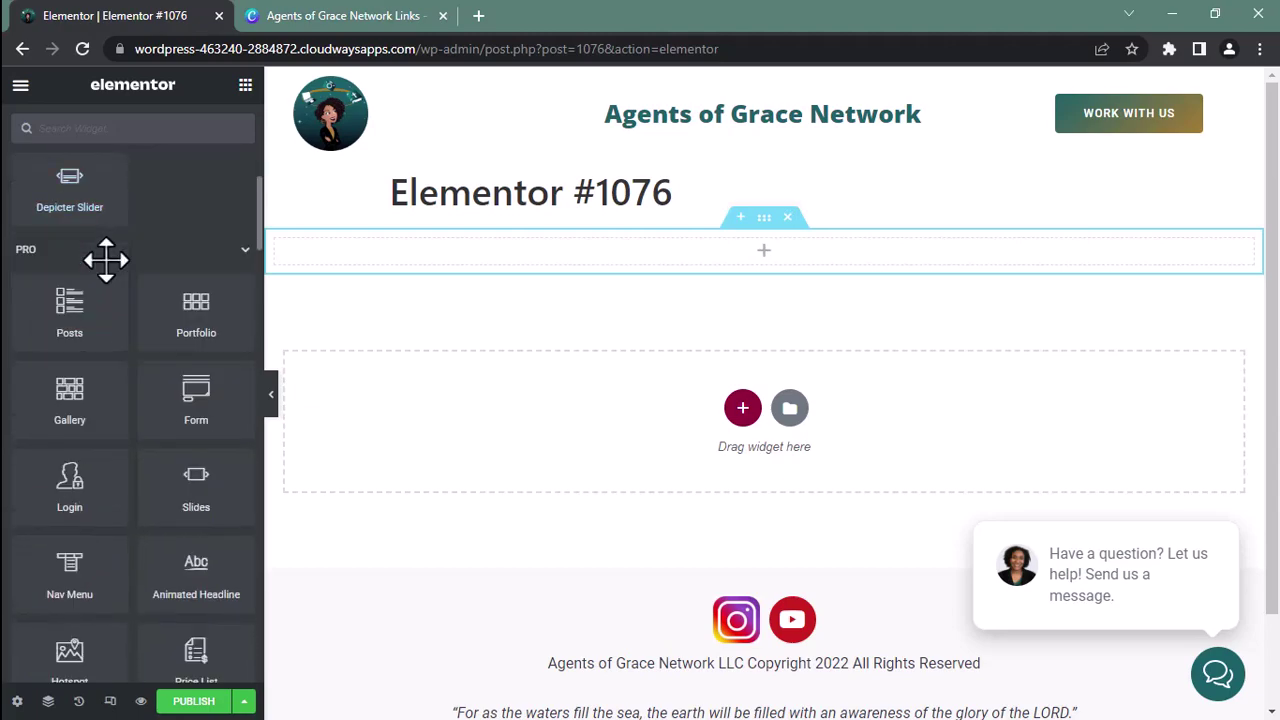
pyautogui.scroll(-4, 106, 260)
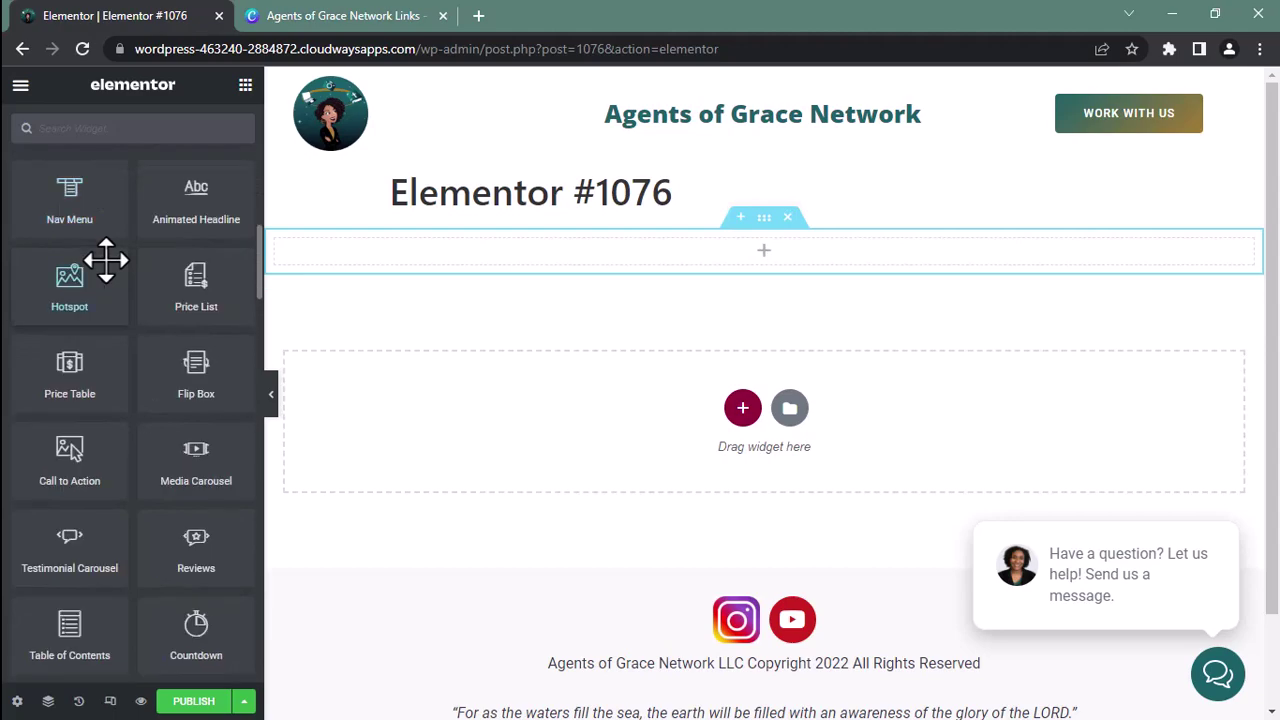
pyautogui.scroll(-5, 106, 260)
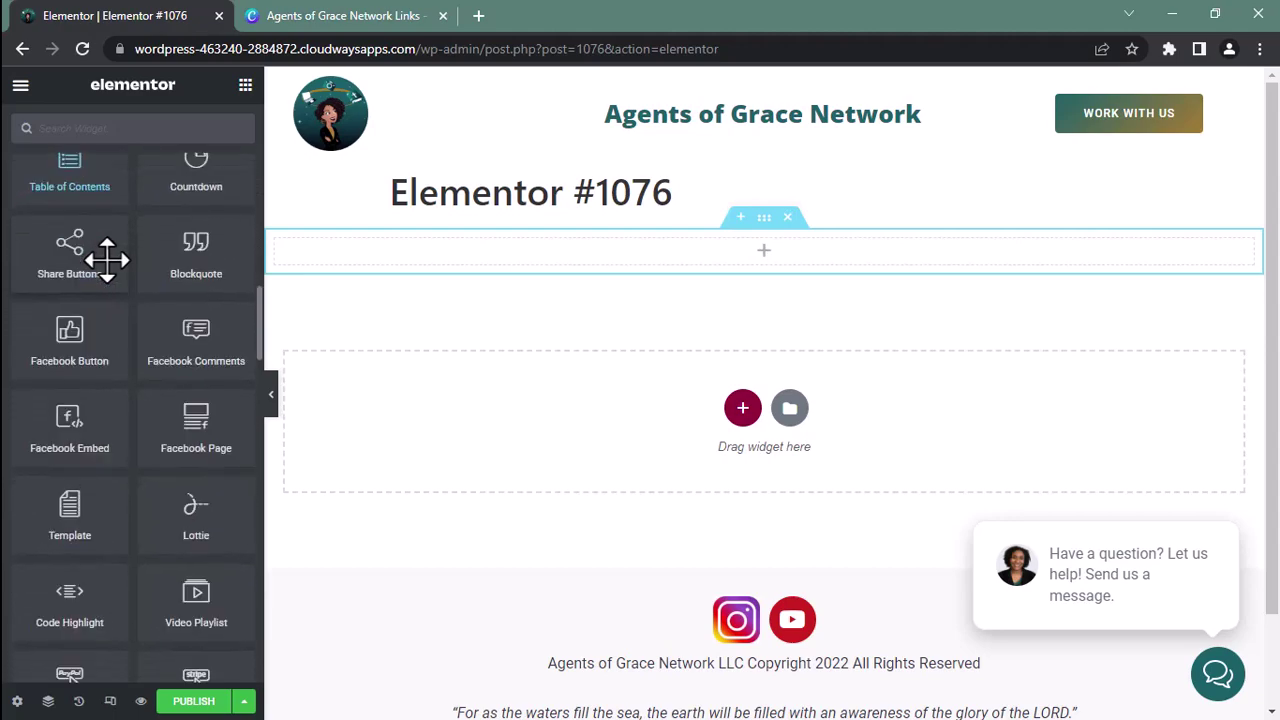
pyautogui.scroll(-2, 106, 258)
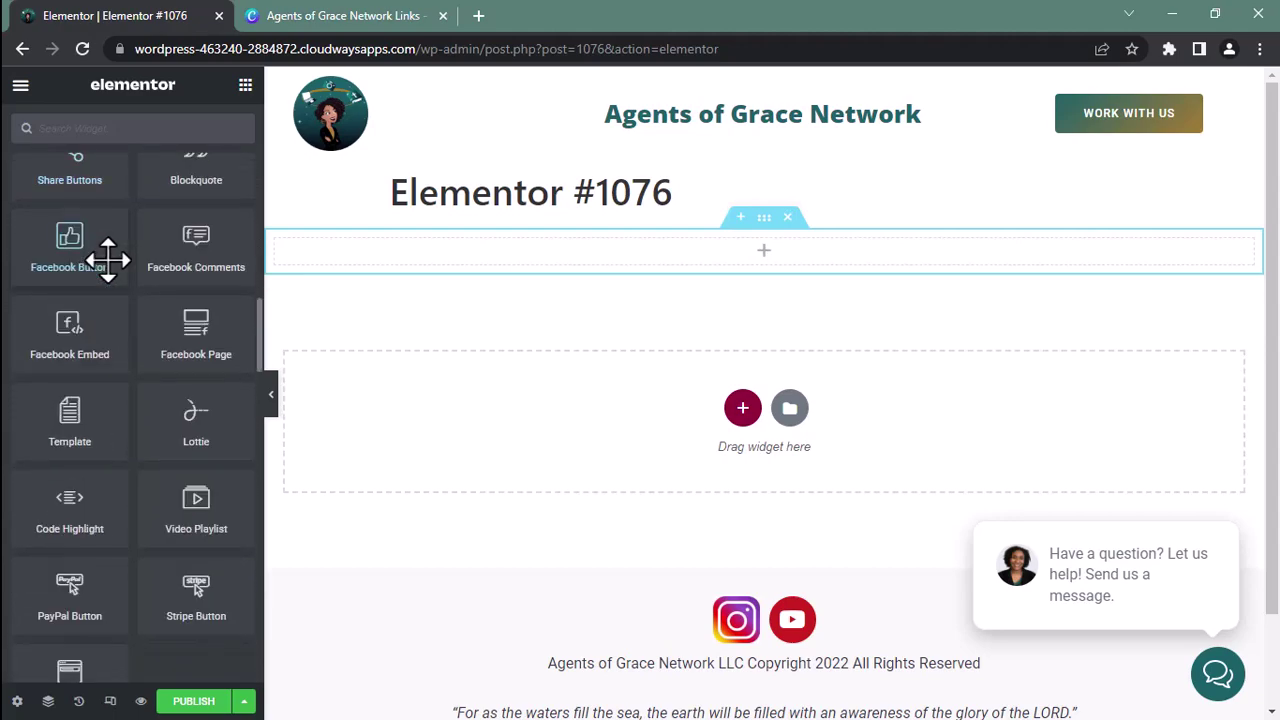
pyautogui.scroll(-4, 70, 425)
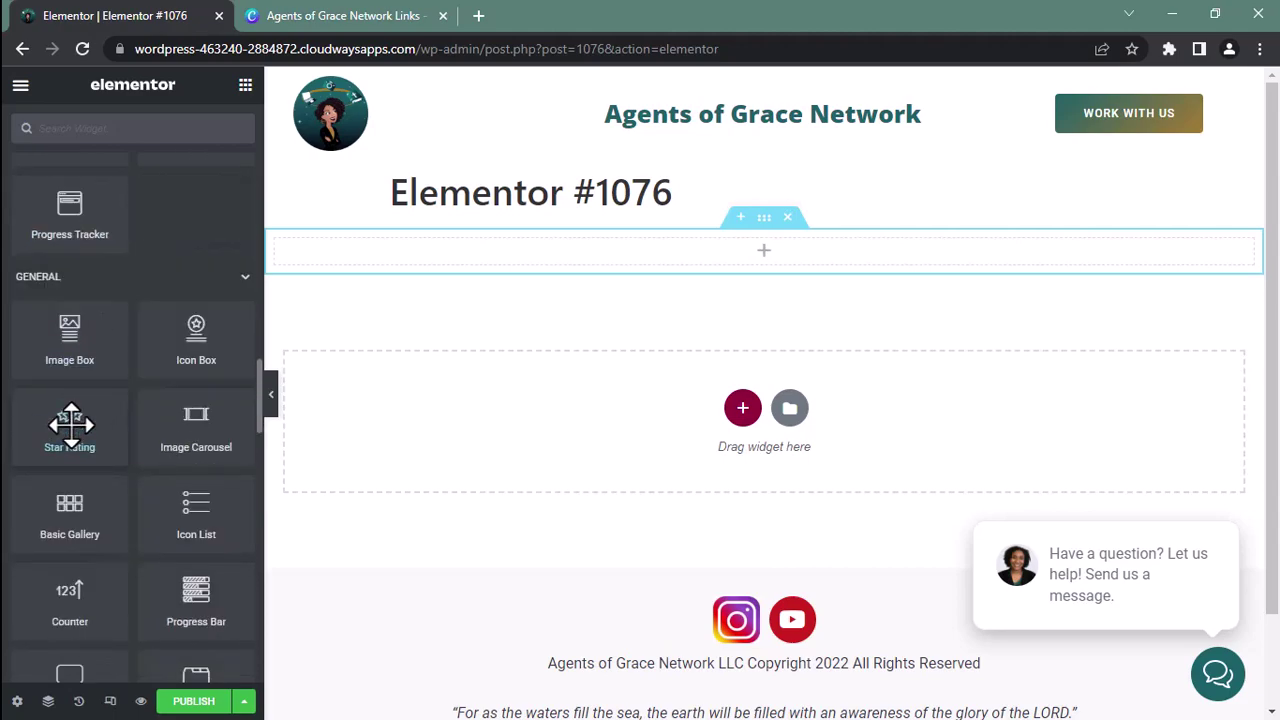
pyautogui.scroll(-1, 70, 425)
pyautogui.scroll(9, 71, 423)
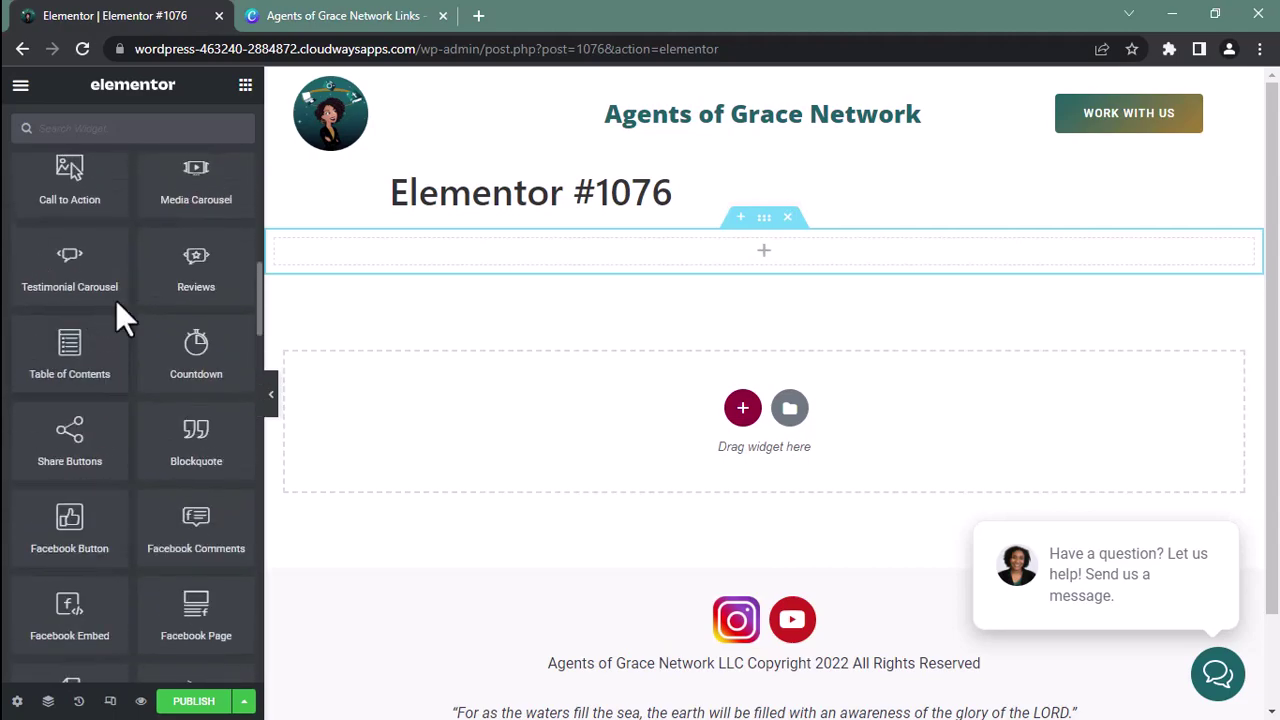
pyautogui.click(138, 126)
pyautogui.write('html')
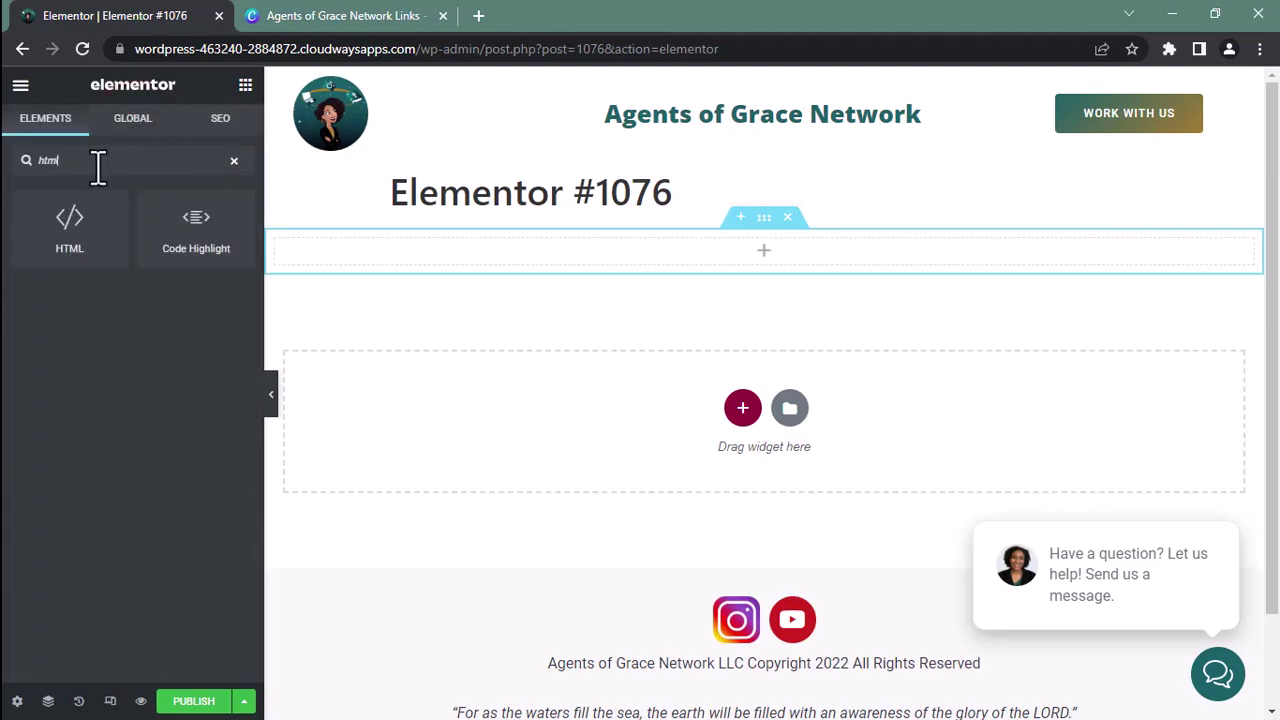
pyautogui.moveTo(71, 223); pyautogui.dragTo(770, 245)
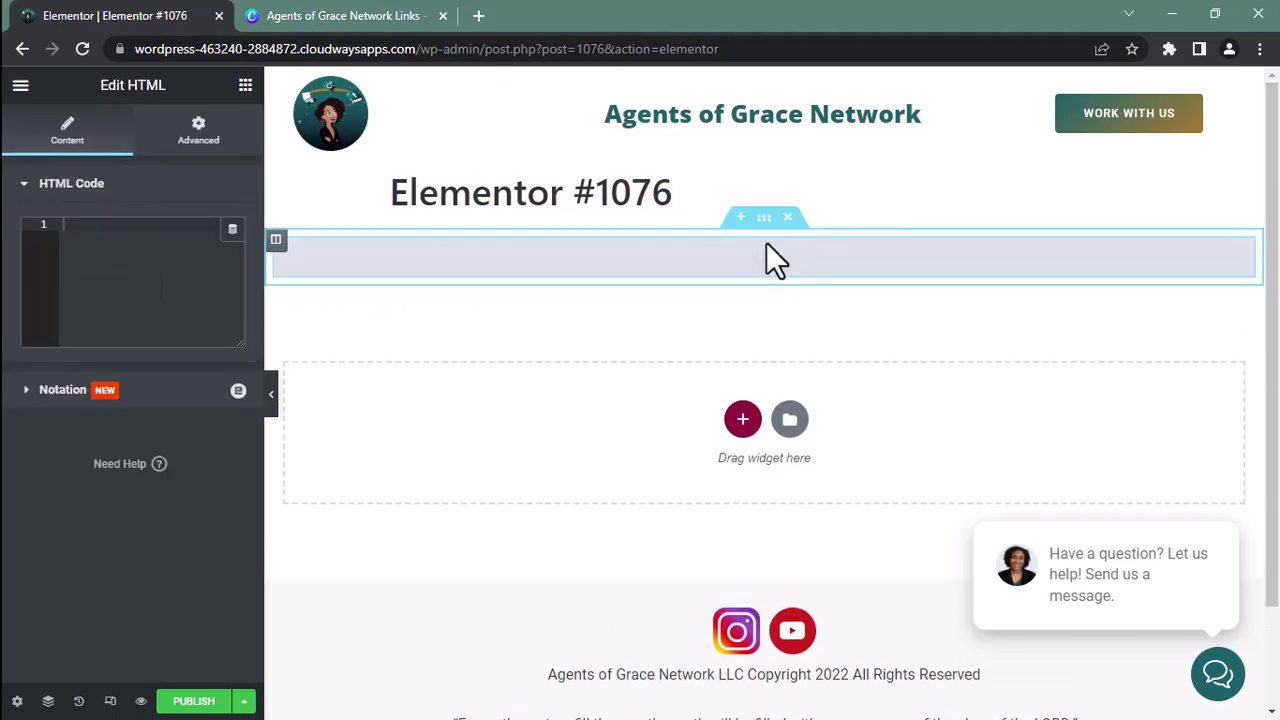
pyautogui.click(91, 231)
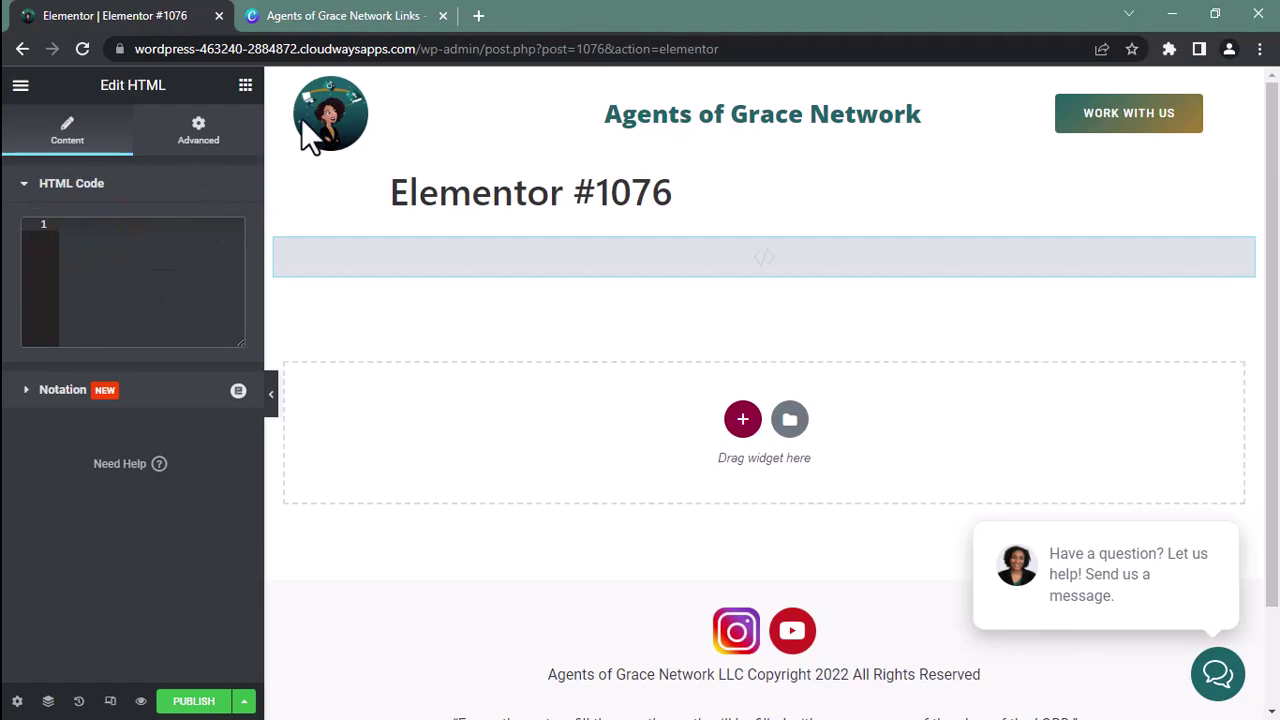
# Generate the Canva design's embed links, copy its HTML embed code, and return to Elementor
pyautogui.click(346, 14)
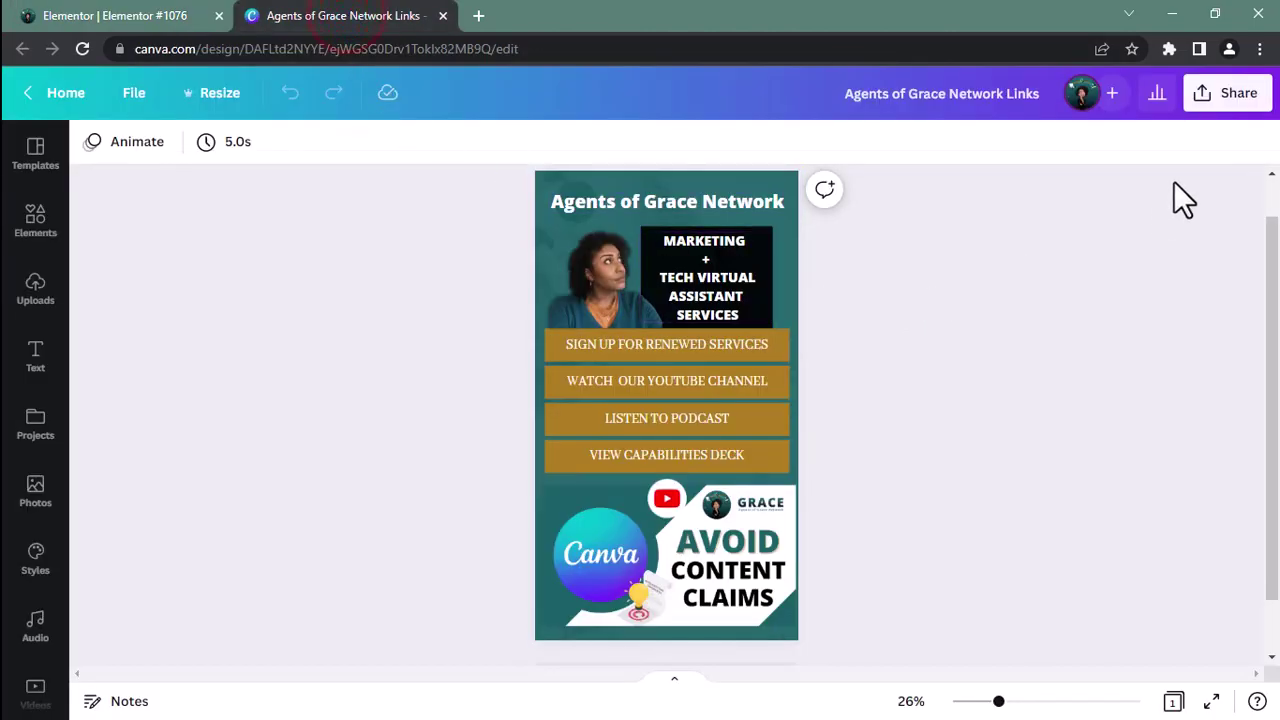
pyautogui.click(1232, 92)
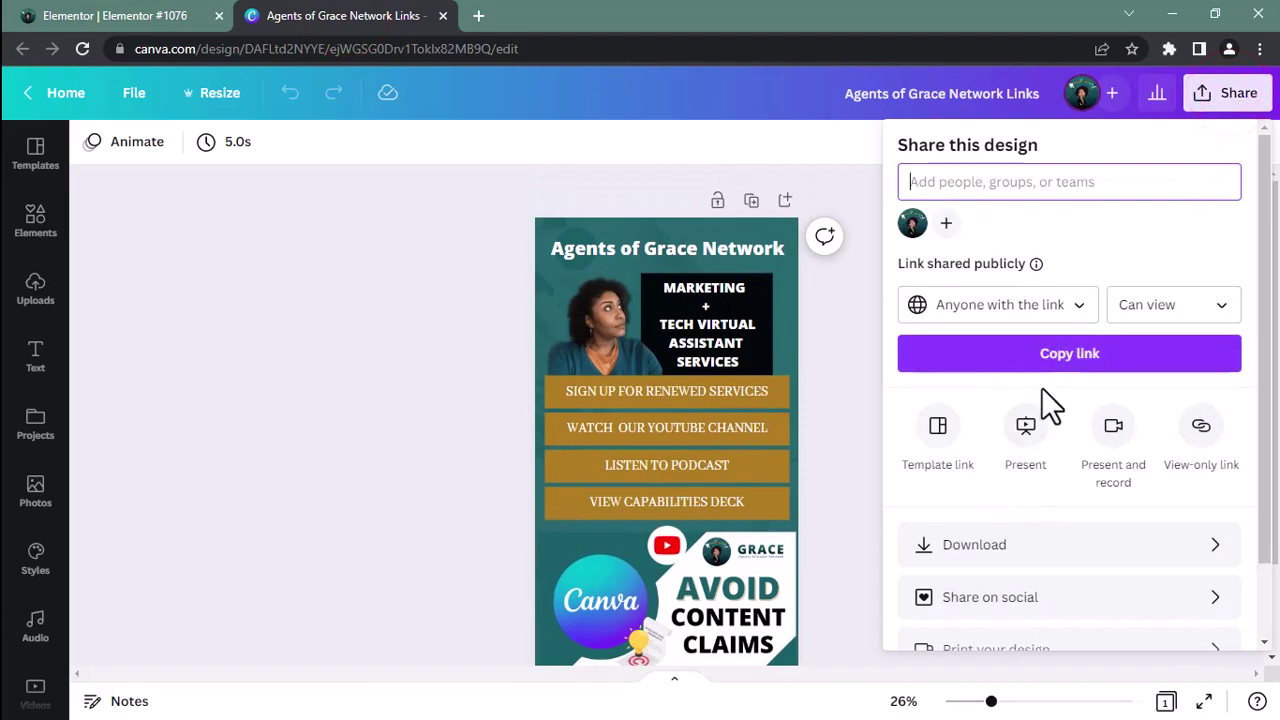
pyautogui.scroll(-2, 1041, 387)
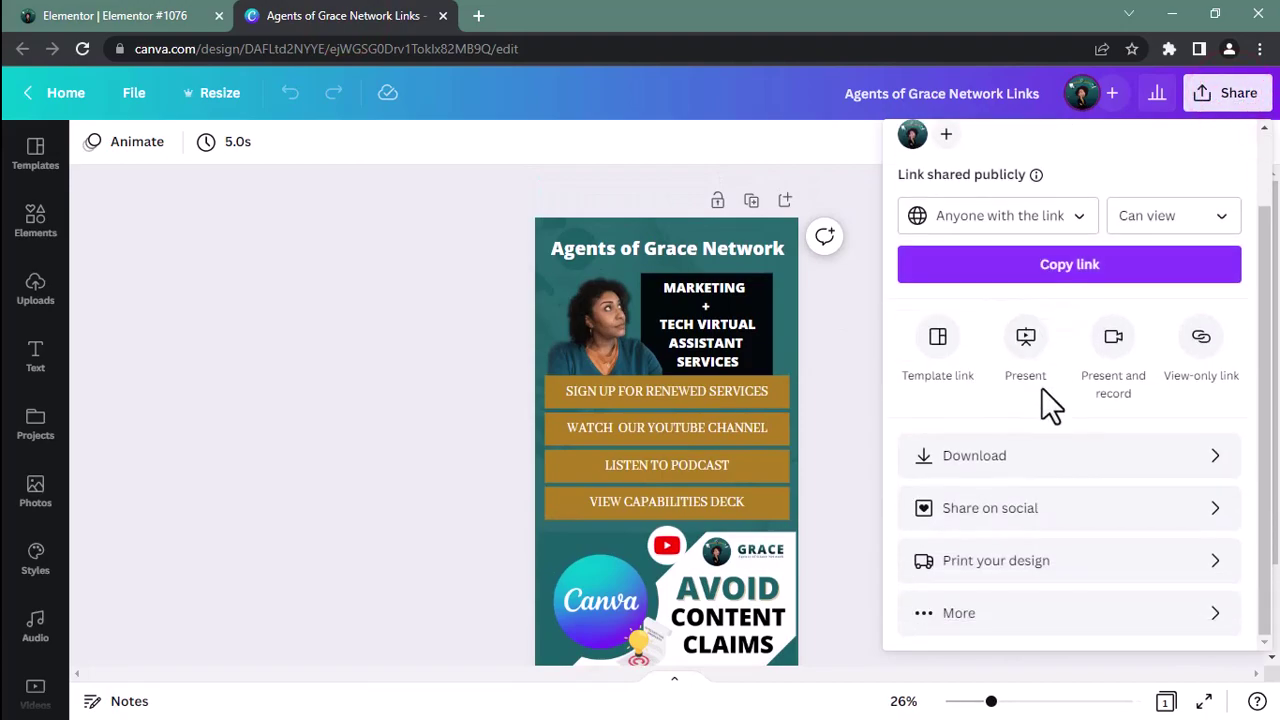
pyautogui.click(983, 617)
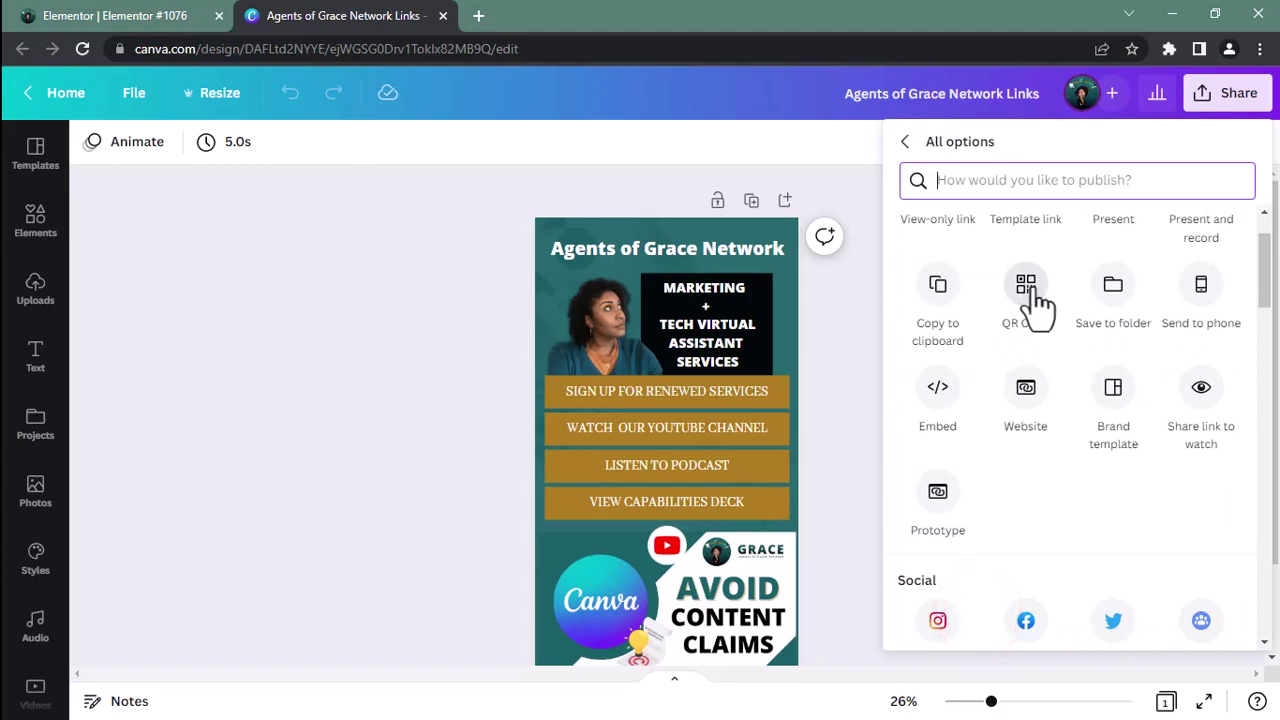
pyautogui.click(937, 392)
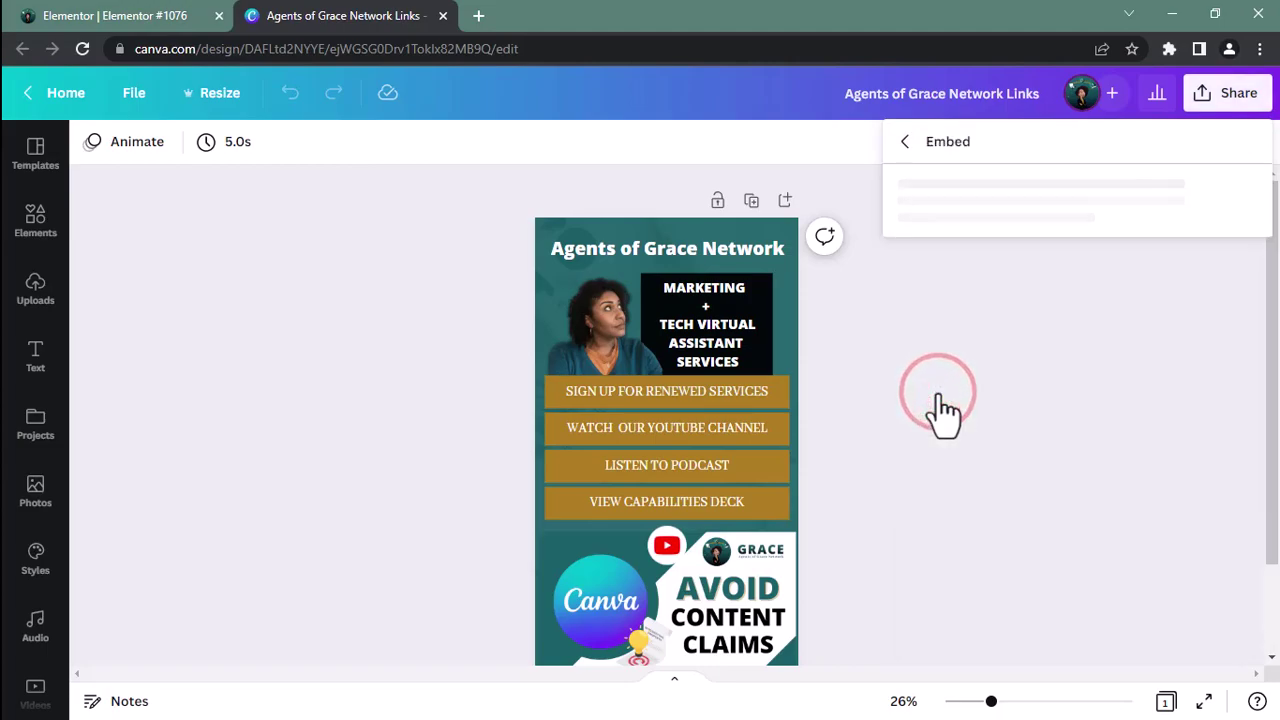
pyautogui.click(1048, 250)
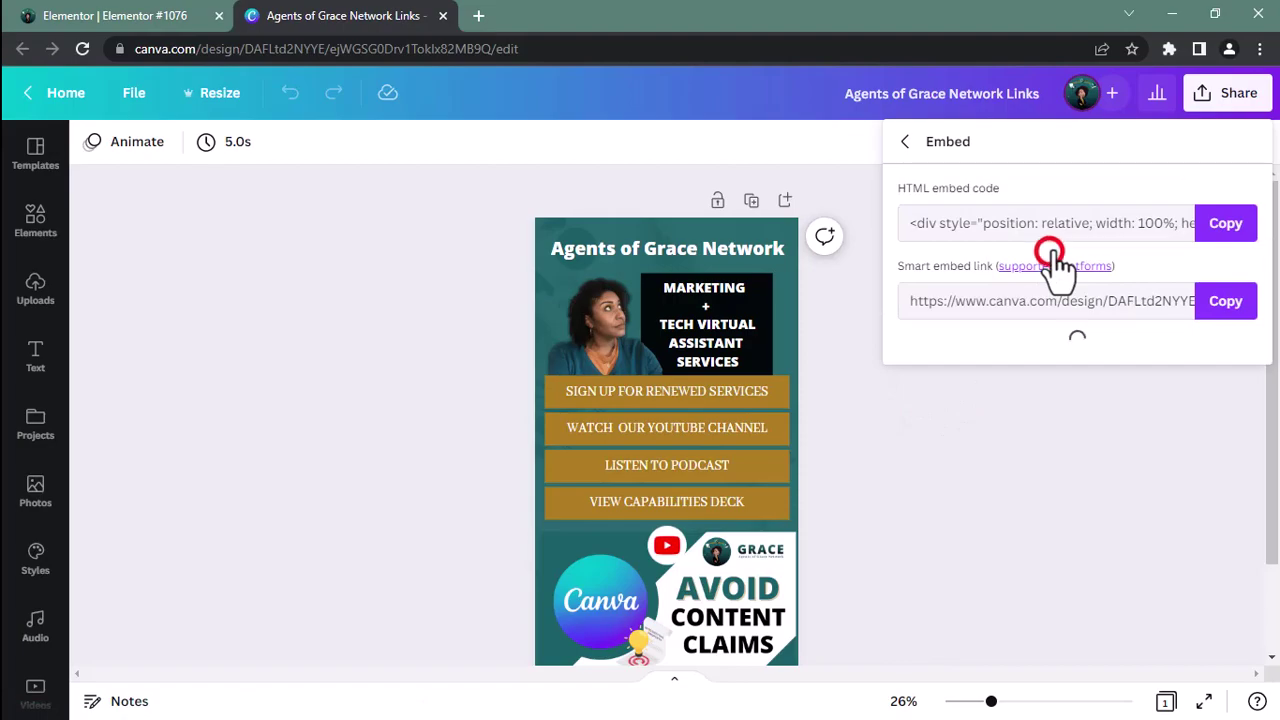
pyautogui.click(1221, 283)
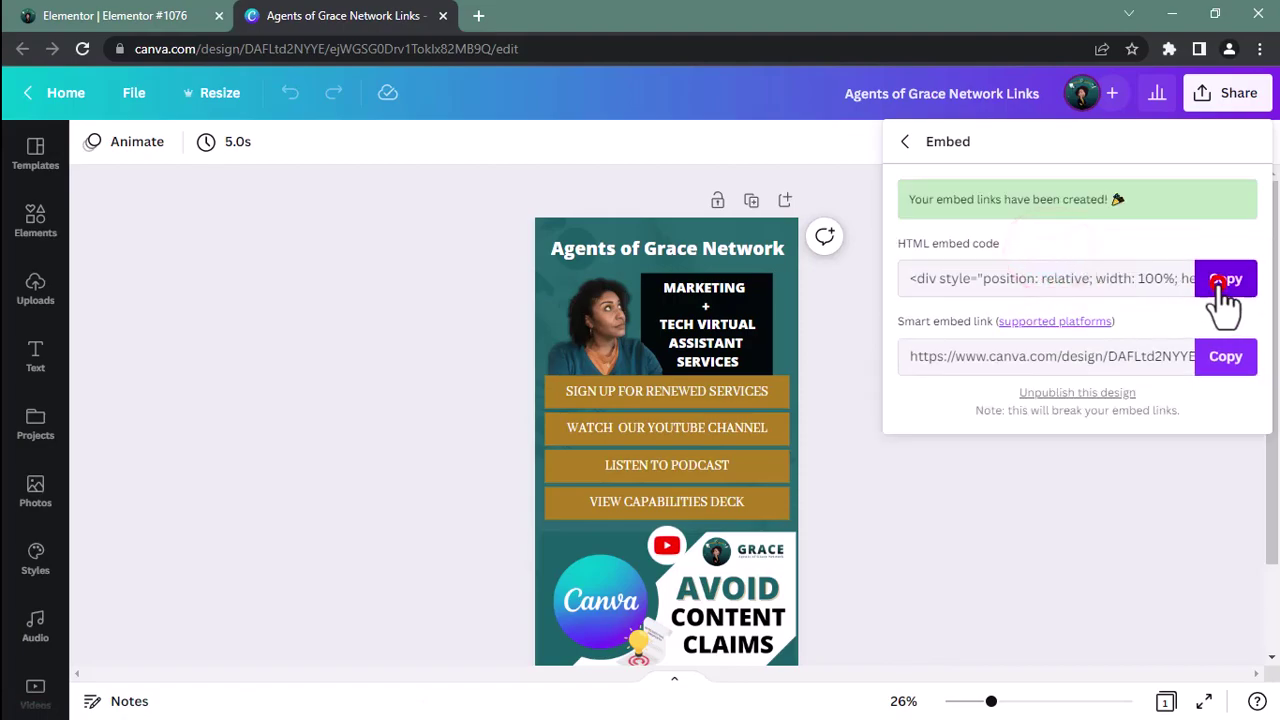
pyautogui.click(120, 16)
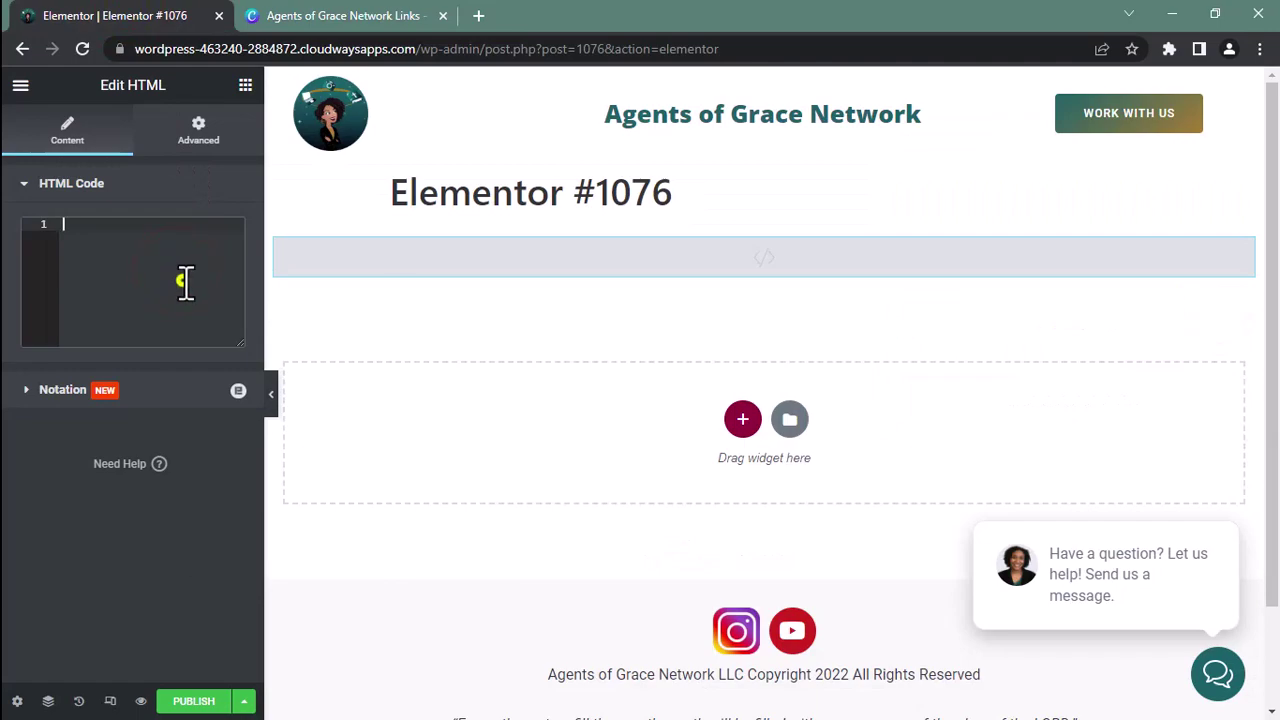
# Paste the Canva embed code as plain text into the HTML widget, check the preview, and publish
pyautogui.rightClick(180, 278)
pyautogui.click(239, 455)
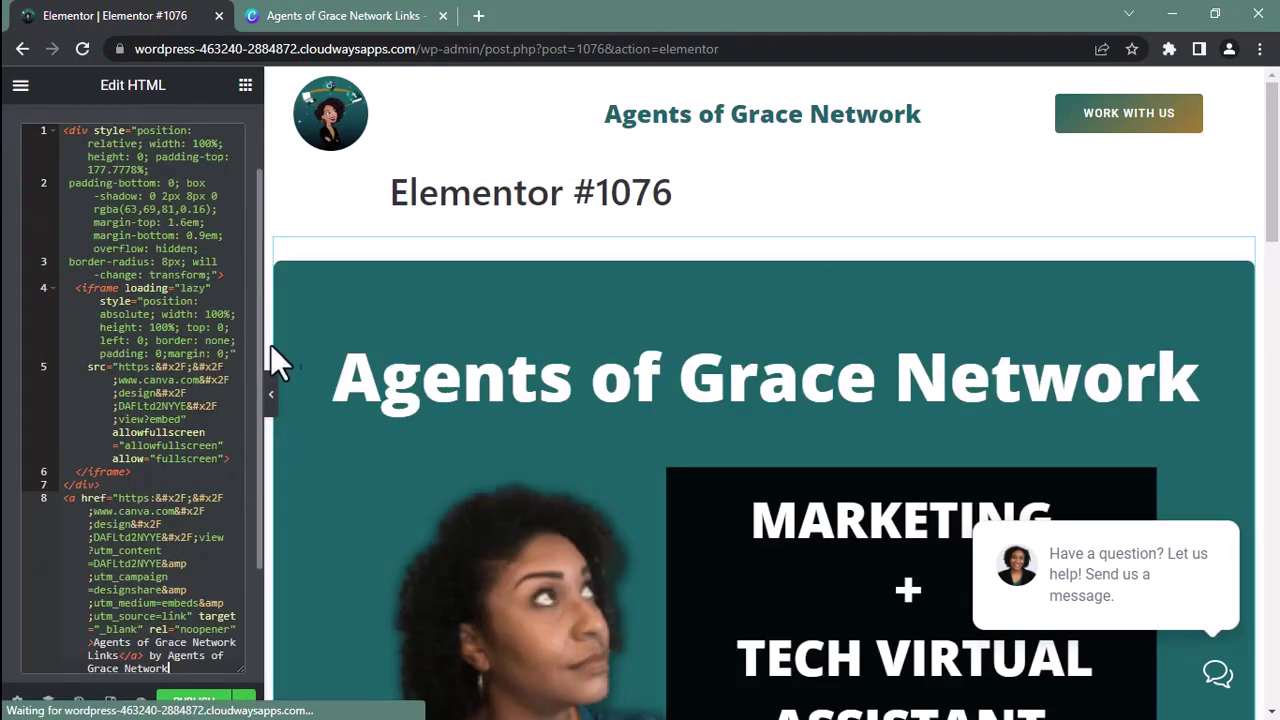
pyautogui.scroll(-2, 354, 340)
pyautogui.scroll(-12, 355, 340)
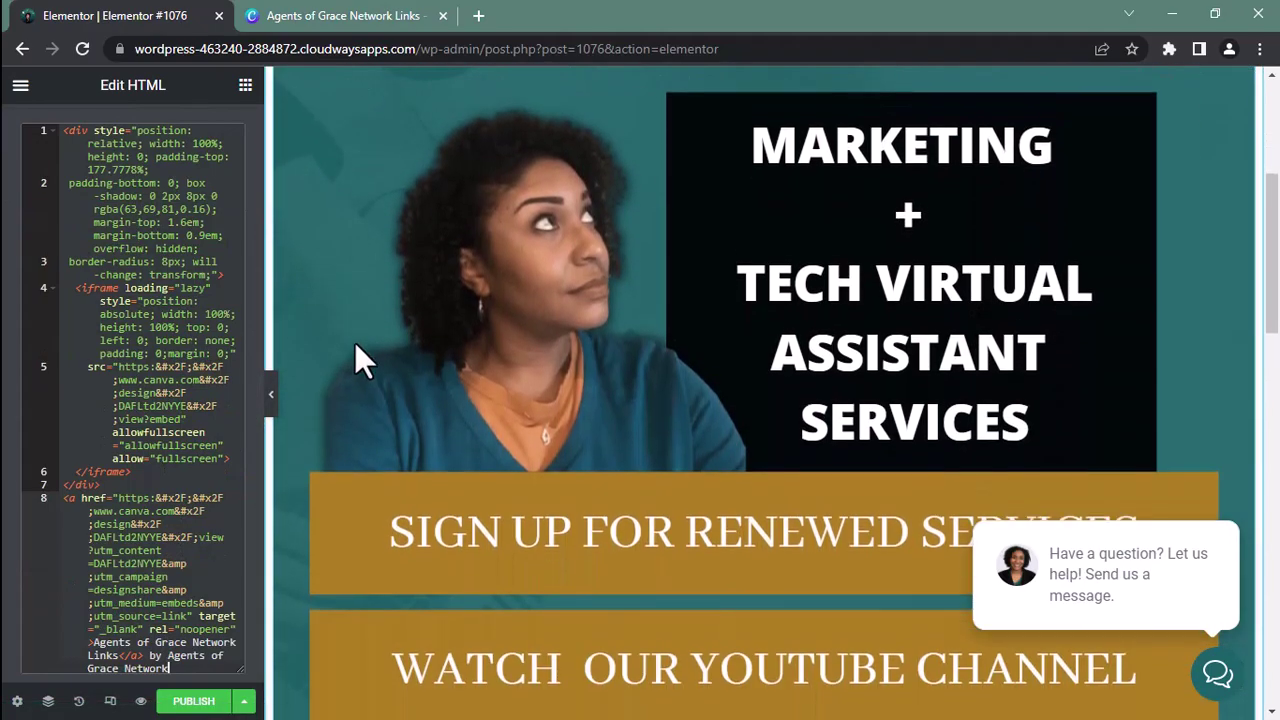
pyautogui.scroll(14, 365, 355)
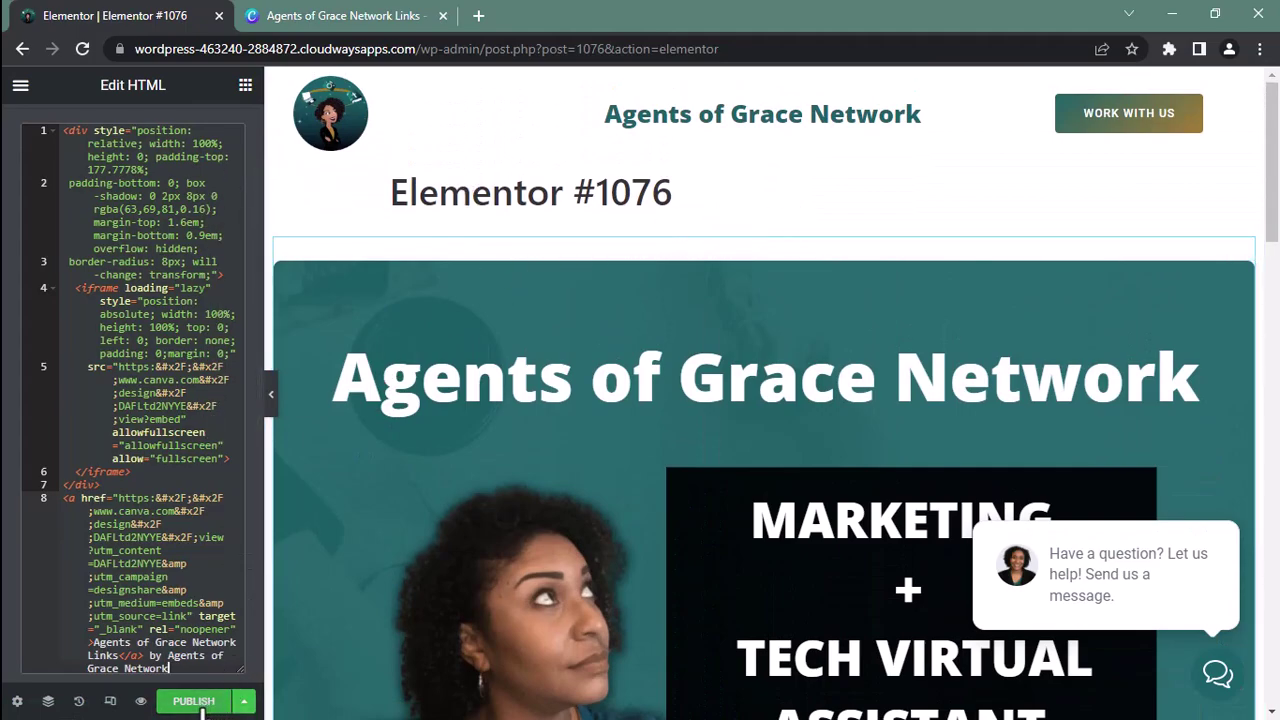
pyautogui.click(203, 703)
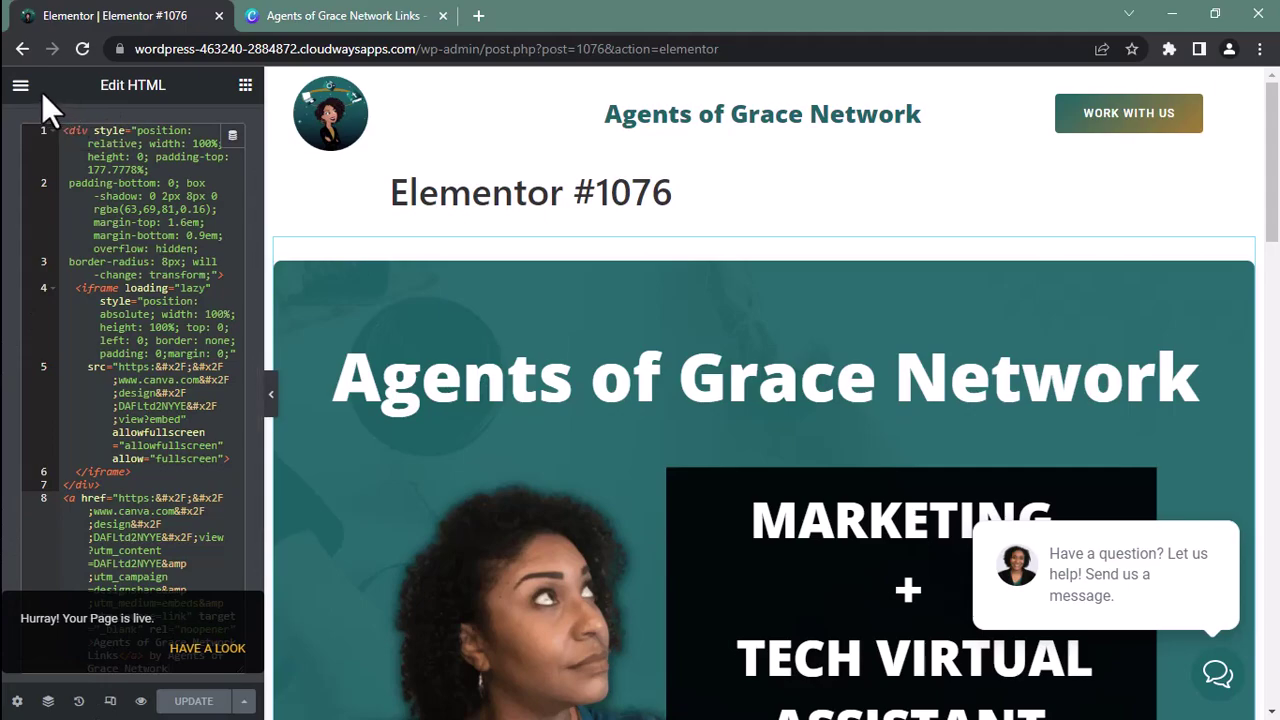
pyautogui.click(956, 15)
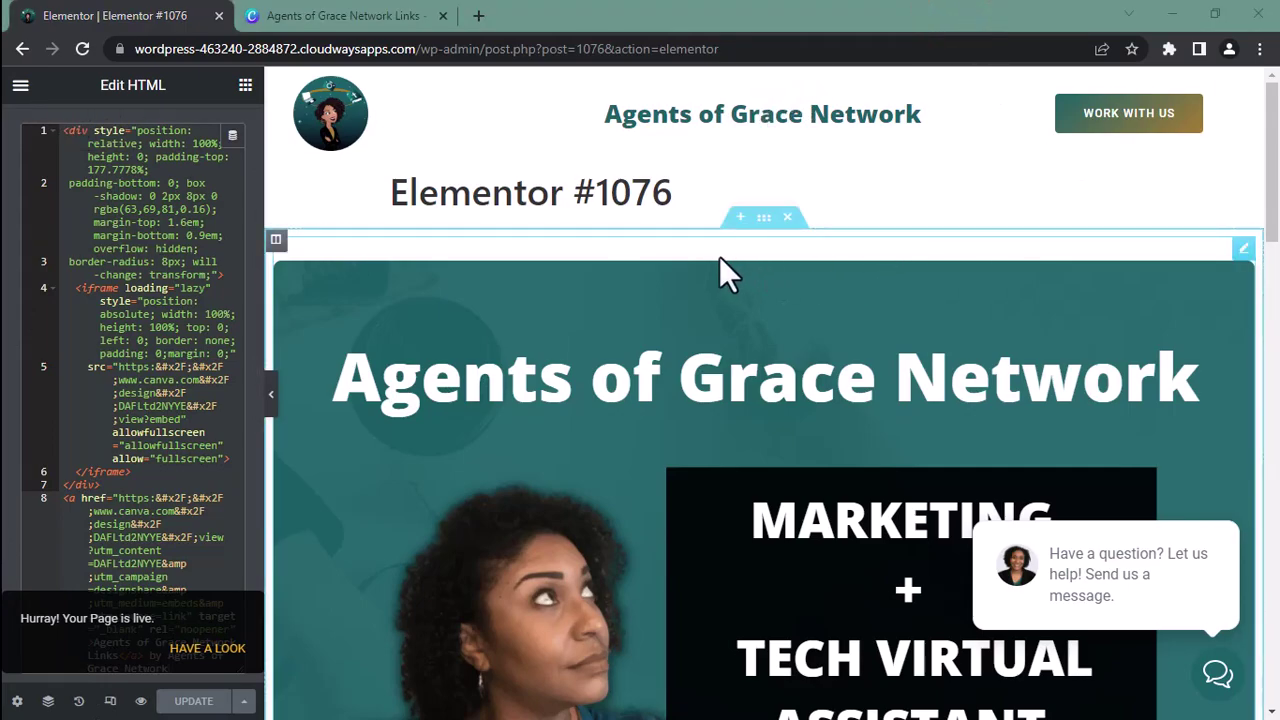
pyautogui.scroll(-1, 719, 256)
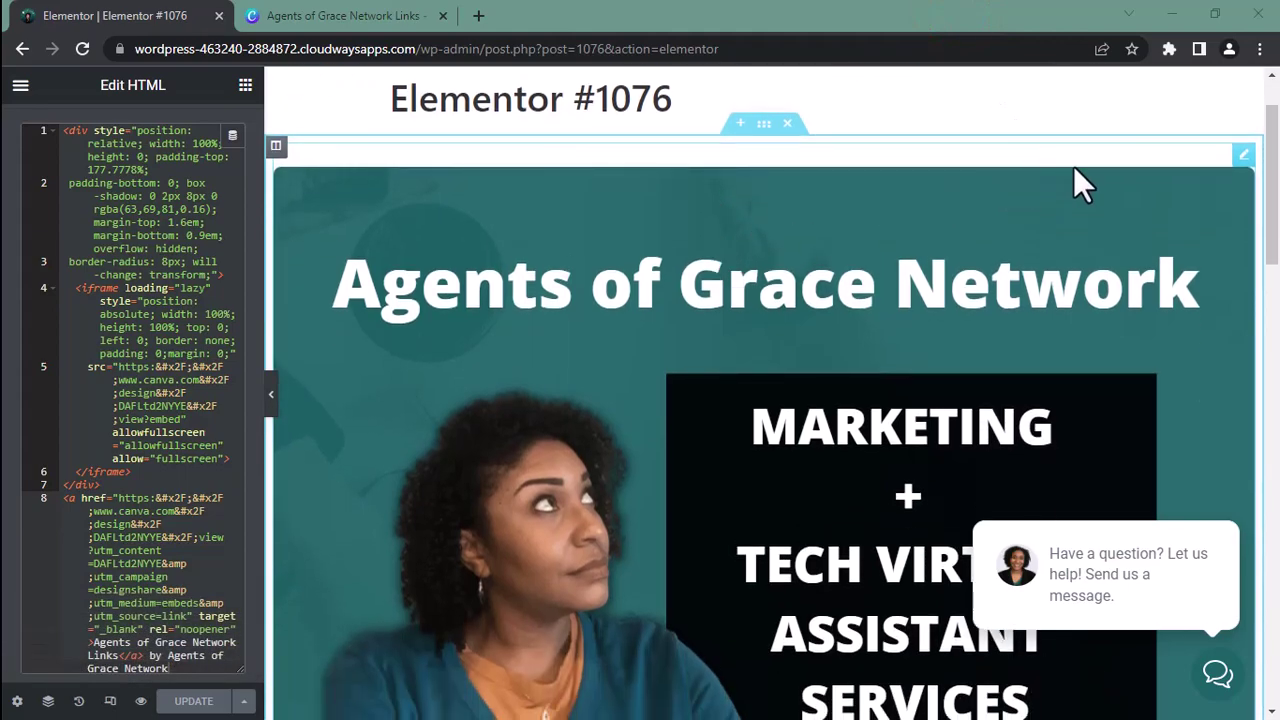